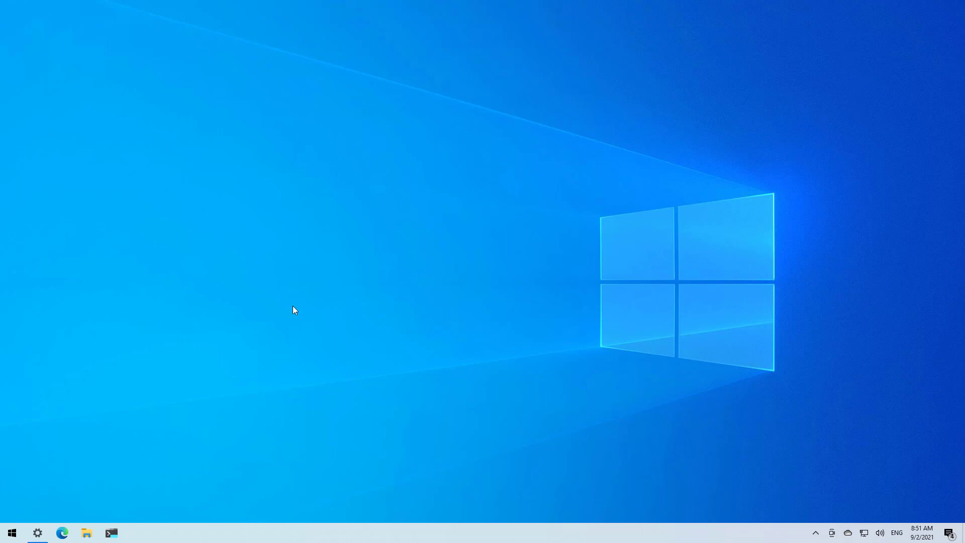
Step: Open the Windows 10 Start menu with the Windows key
key(super)
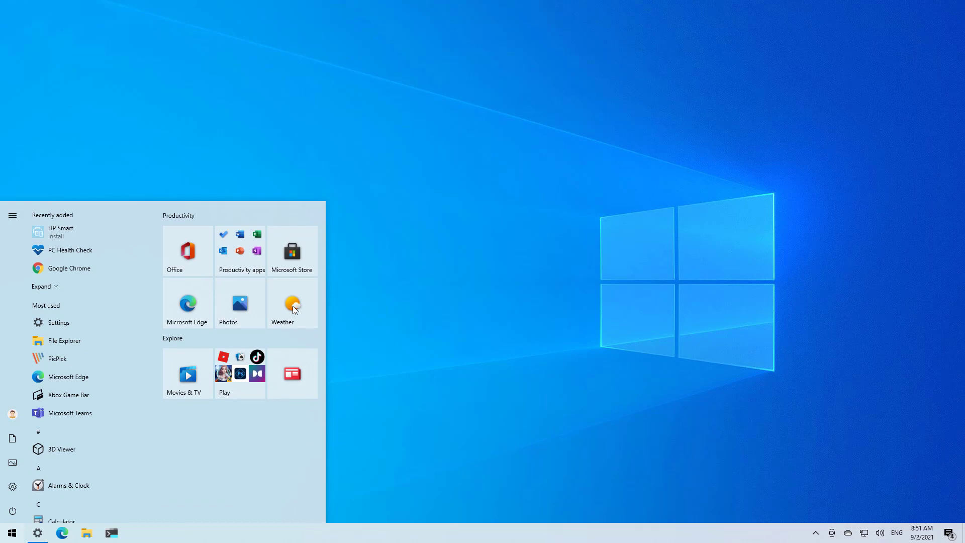
Step: Search Start for 'netplwiz' and run it to open the User Accounts dialog
text(ne)
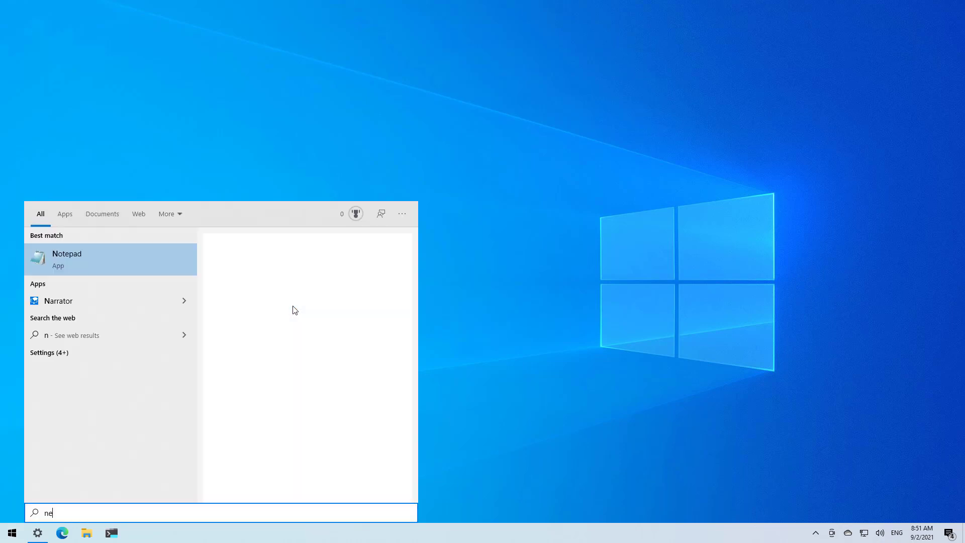
text(tplwiz)
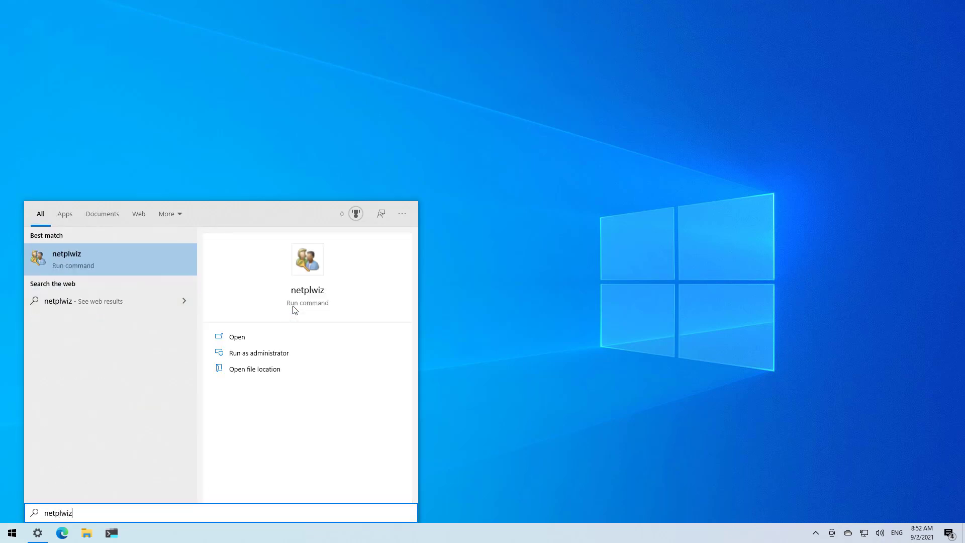
click(295, 309)
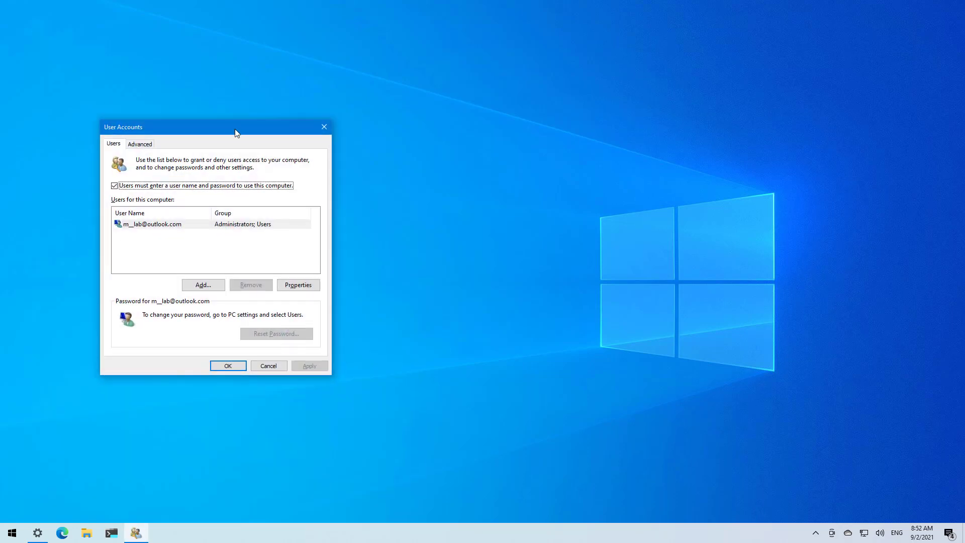
Step: Uncheck 'Users must enter a user name and password to use this computer' and bring Settings forward
click(114, 186)
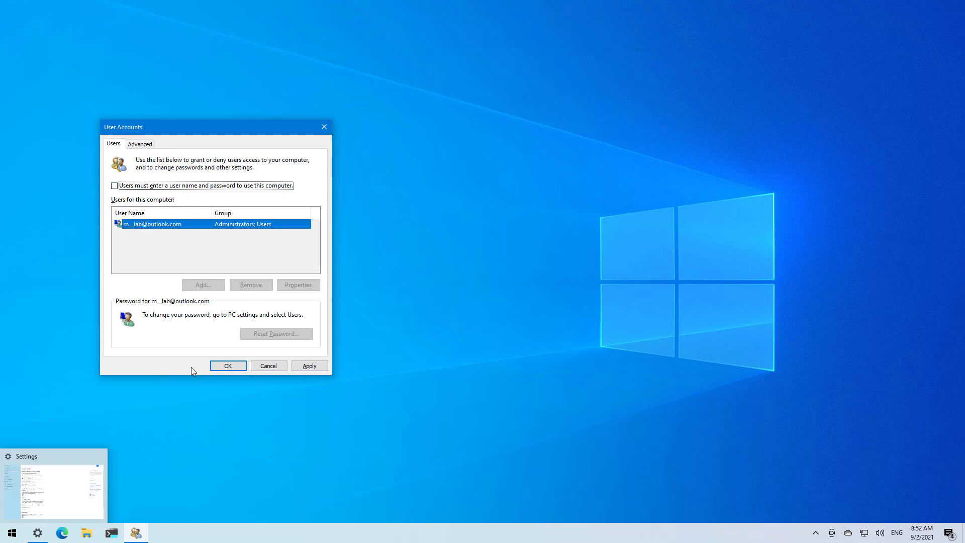
click(38, 533)
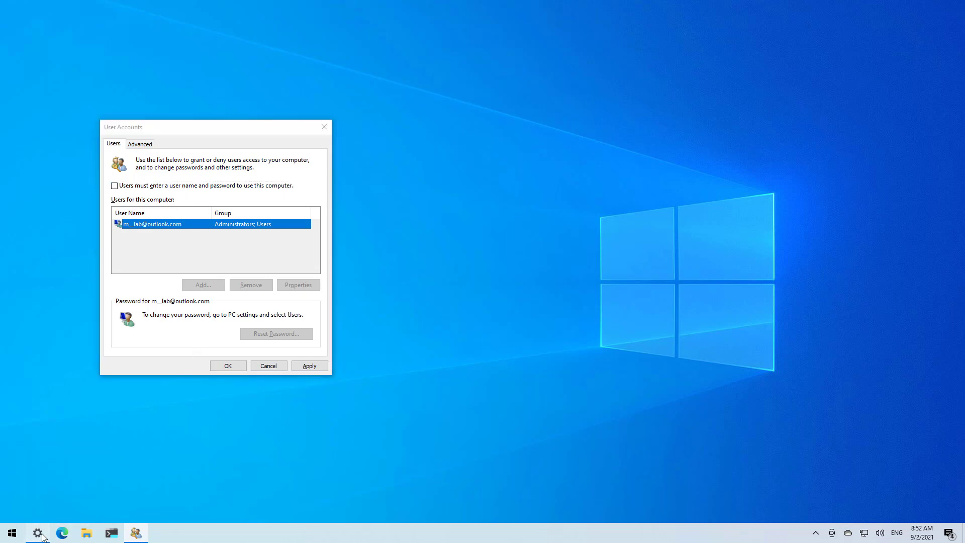
Step: Review Settings > Accounts > Sign-in options, then minimize Settings to return to User Accounts
click(33, 36)
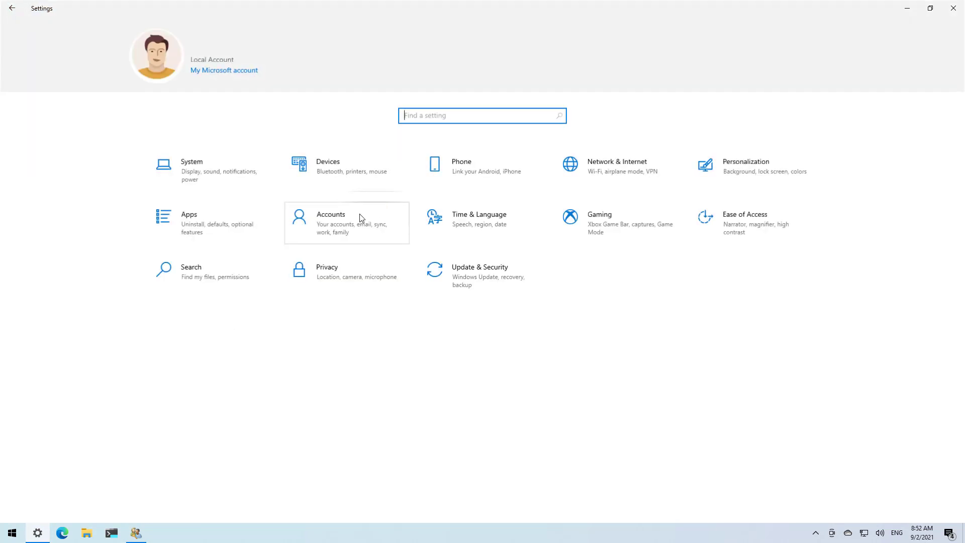
click(330, 221)
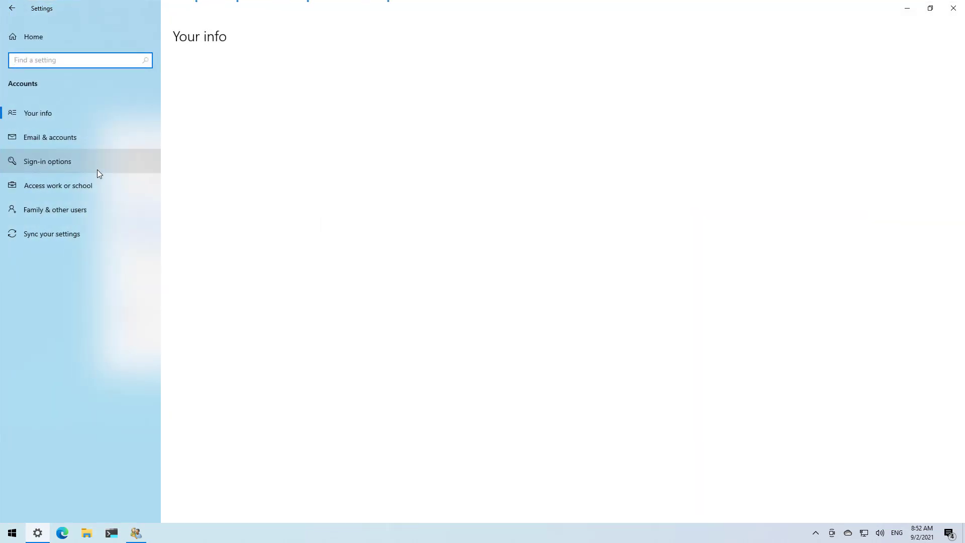
click(61, 163)
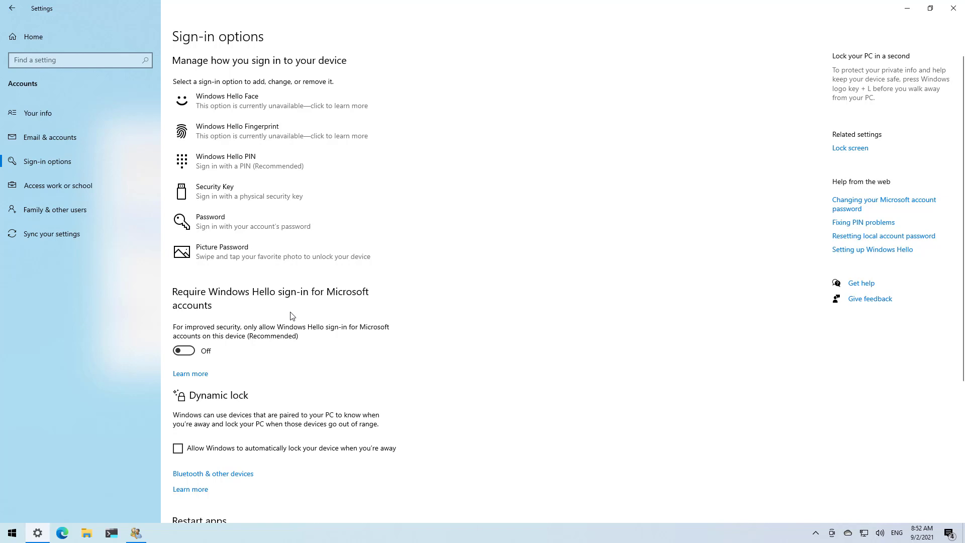
click(907, 8)
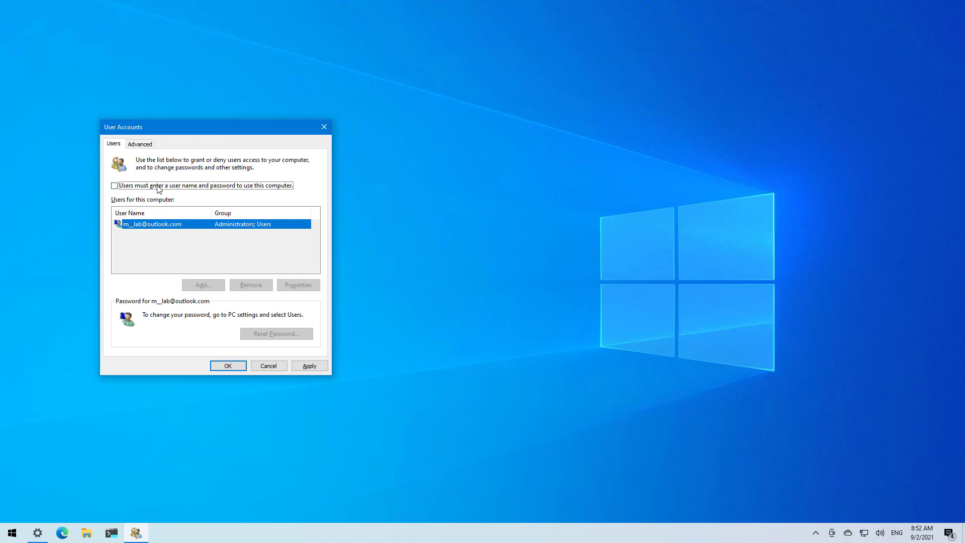
click(310, 366)
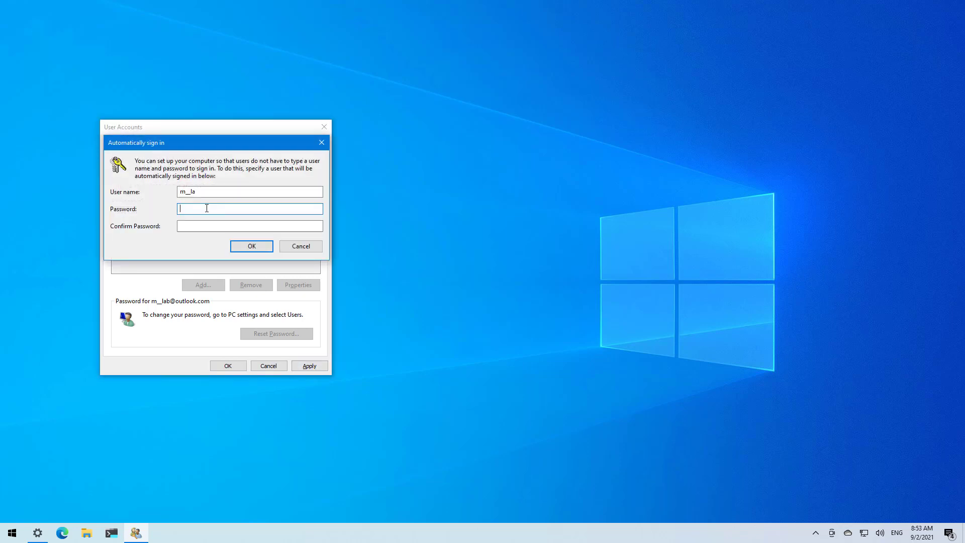
key(ctrl+v)
key(Tab)
key(ctrl+v)
click(232, 192)
text(@outlook.com)
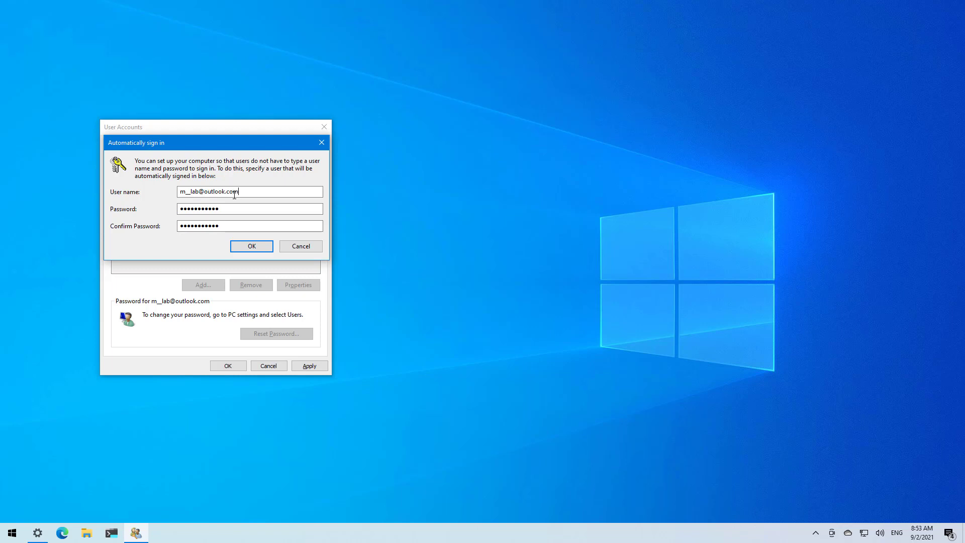
click(255, 248)
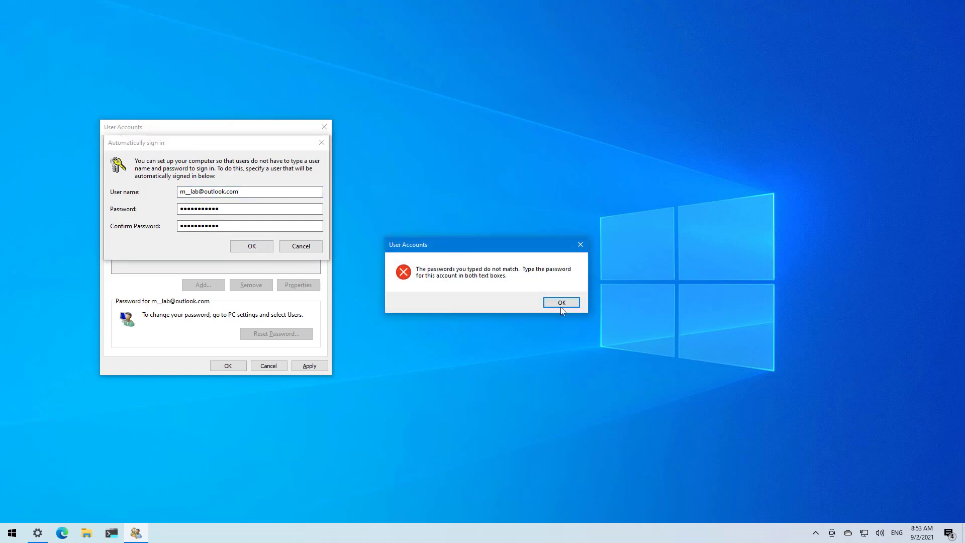
Step: Clear the mismatch error and retype the matching account password in both fields, then confirm
click(561, 303)
double_click(240, 206)
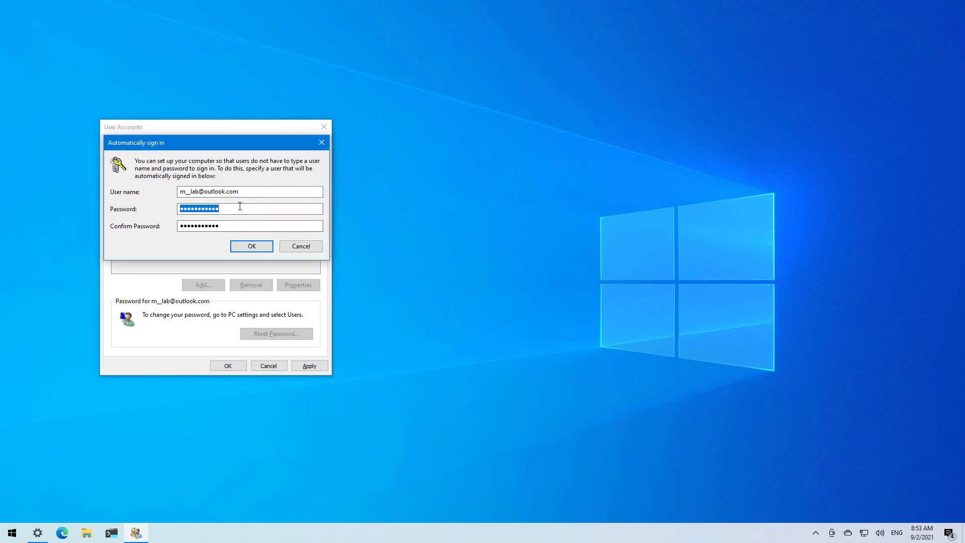
text(•••••••••••)
key(Tab)
text(••••••••)
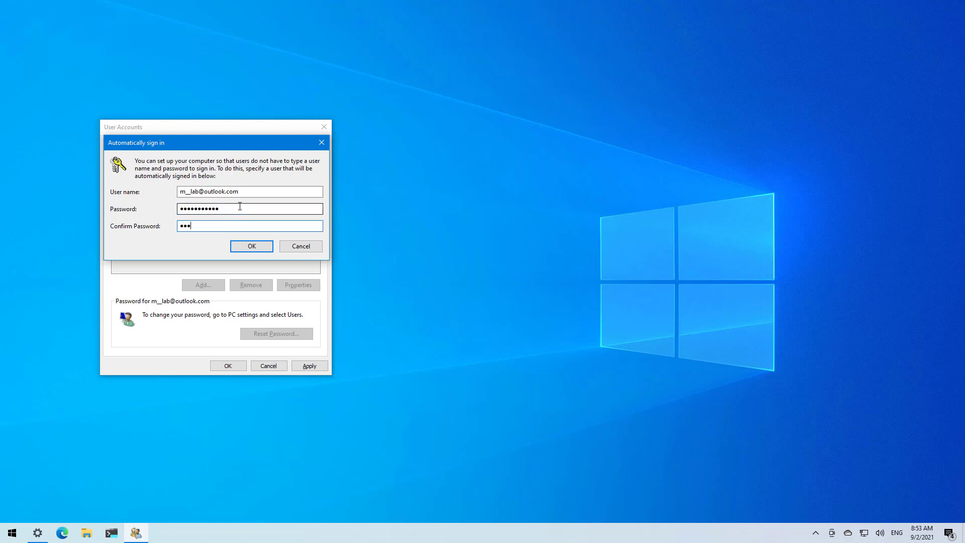
text(•••)
click(254, 246)
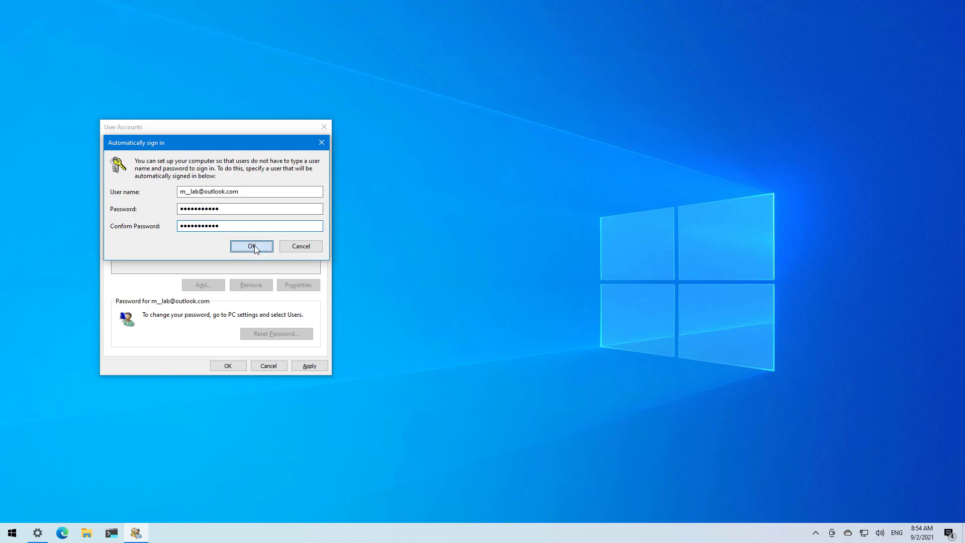
Step: Close User Accounts with OK and restart the computer from the Start power menu
click(234, 368)
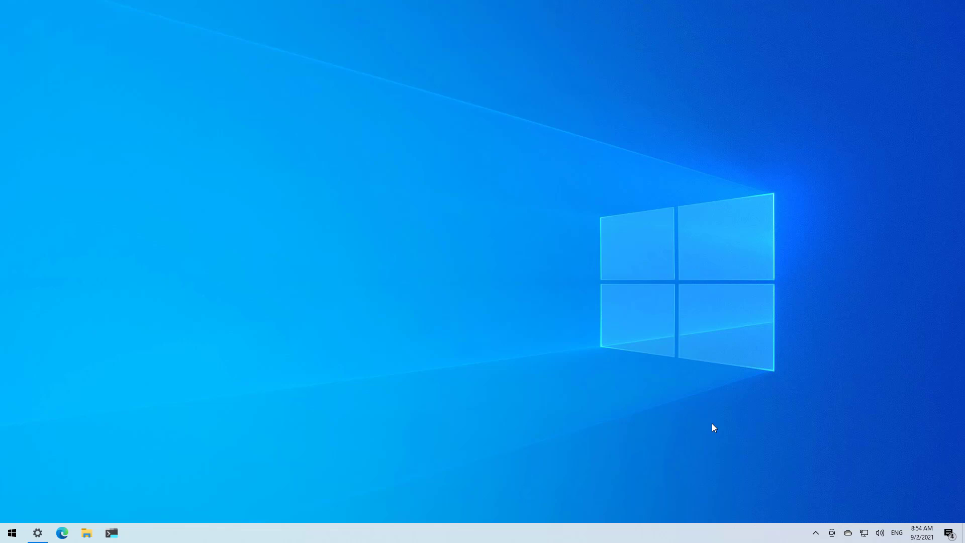
click(14, 533)
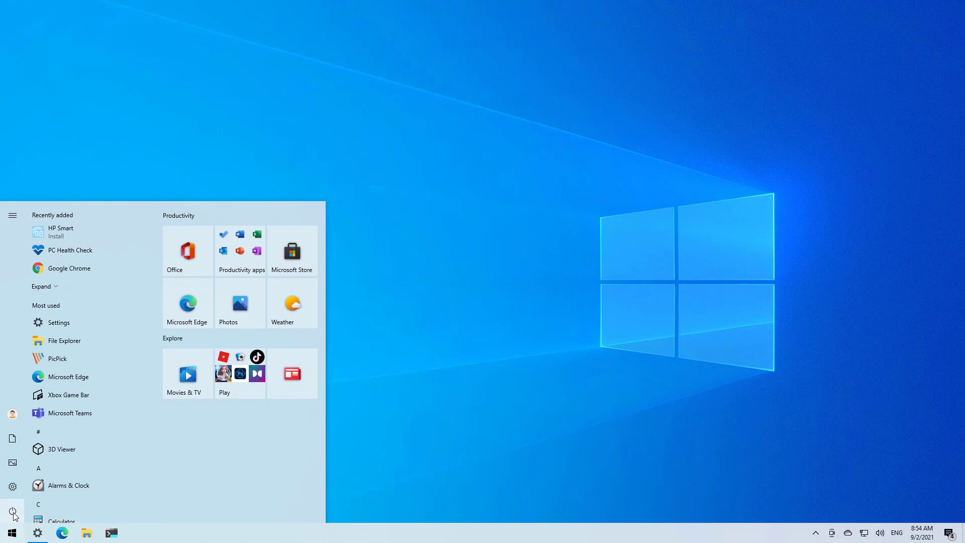
click(12, 511)
click(31, 486)
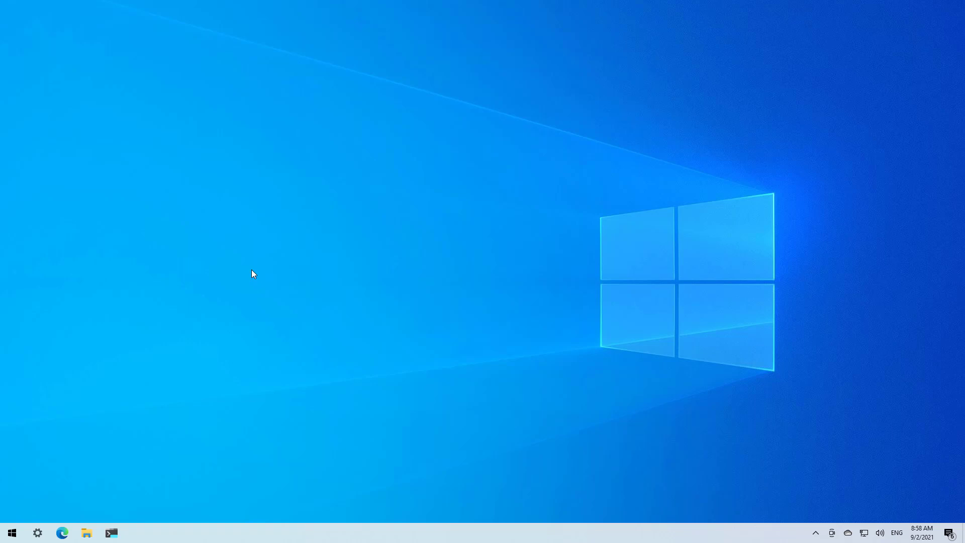
Step: Open Settings via a 'setting' search, go to Accounts, and choose signing in with a local account
key(super)
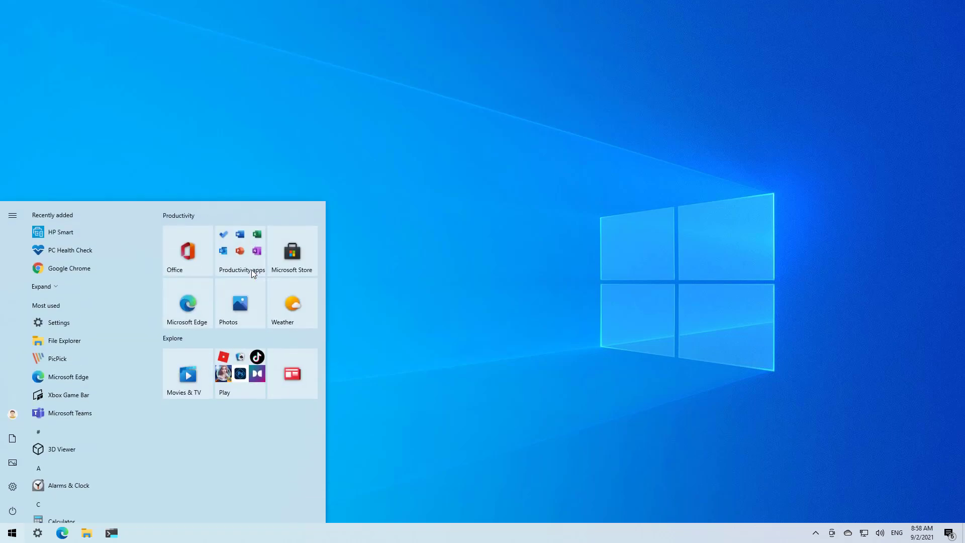
text(setting)
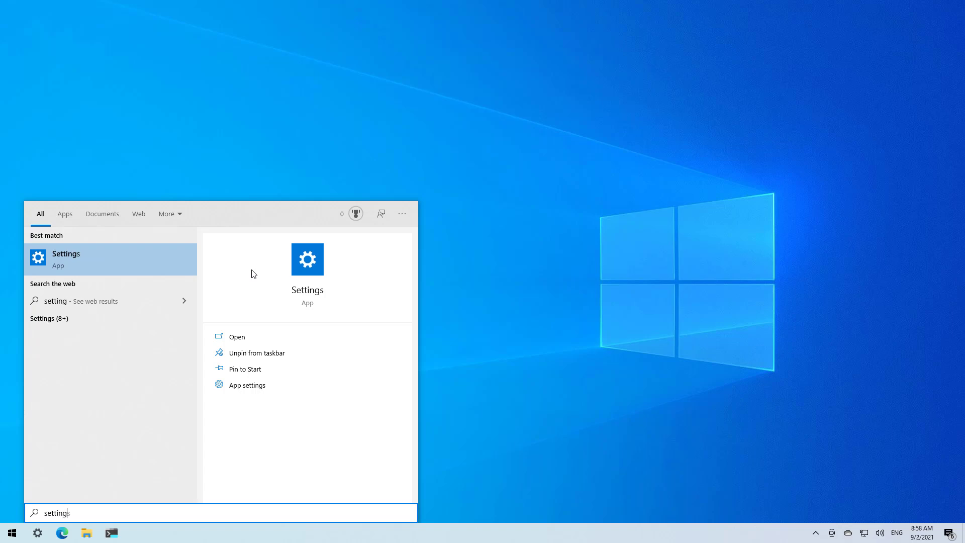
click(113, 268)
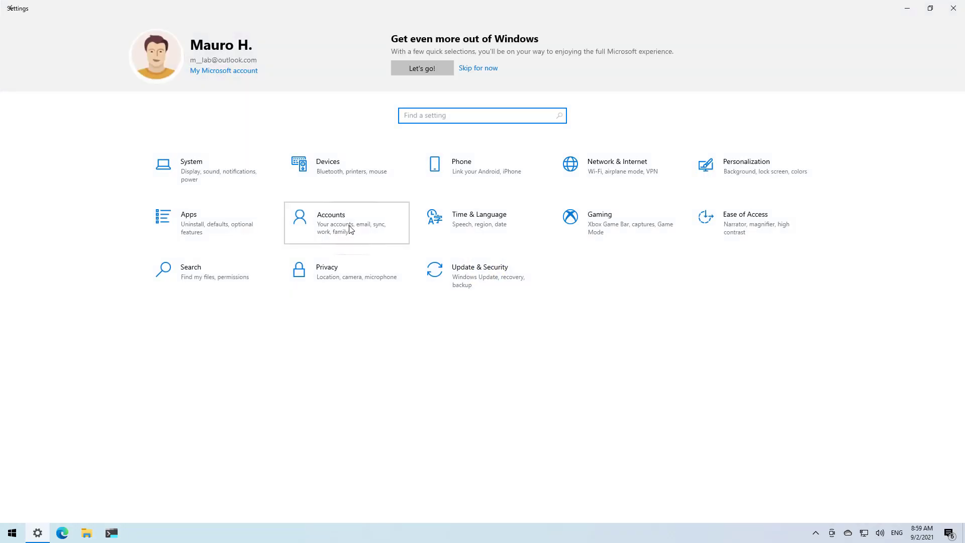
click(350, 229)
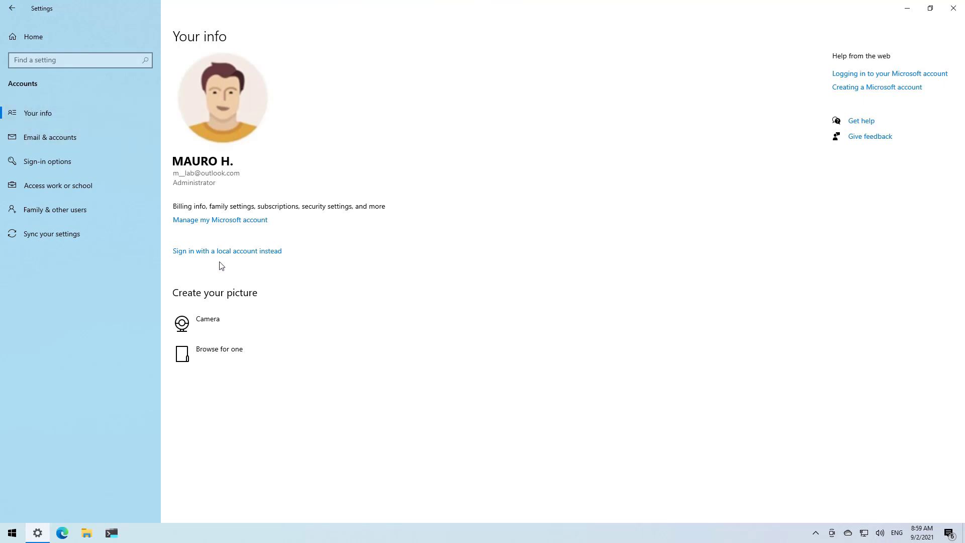
click(182, 257)
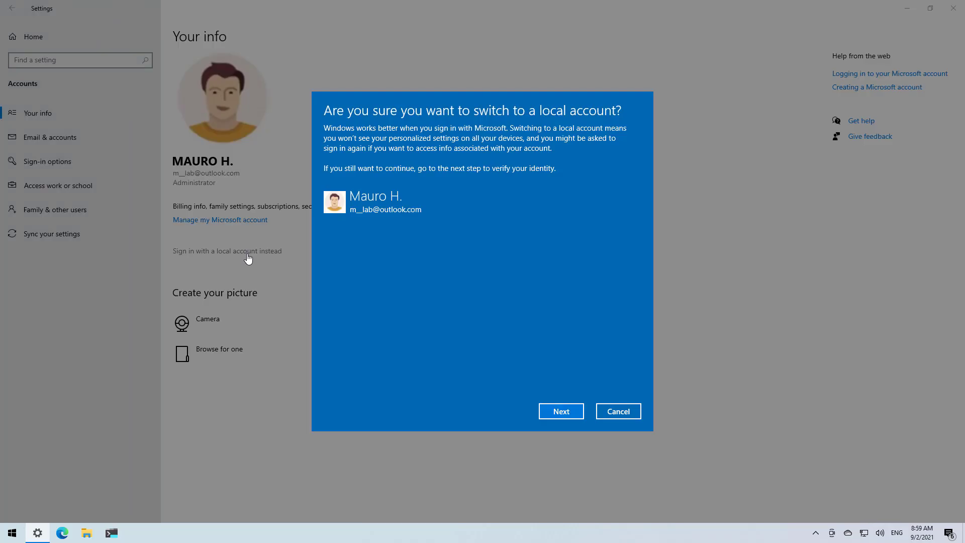
Step: Verify identity by entering the current account password
click(561, 411)
text(••••••••••)
key(Return)
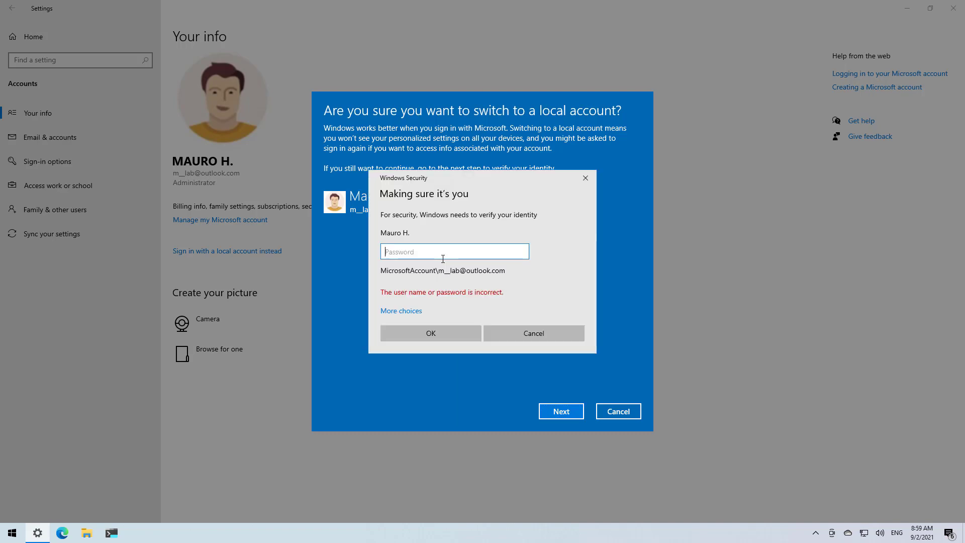
text(•••••••••••)
key(Return)
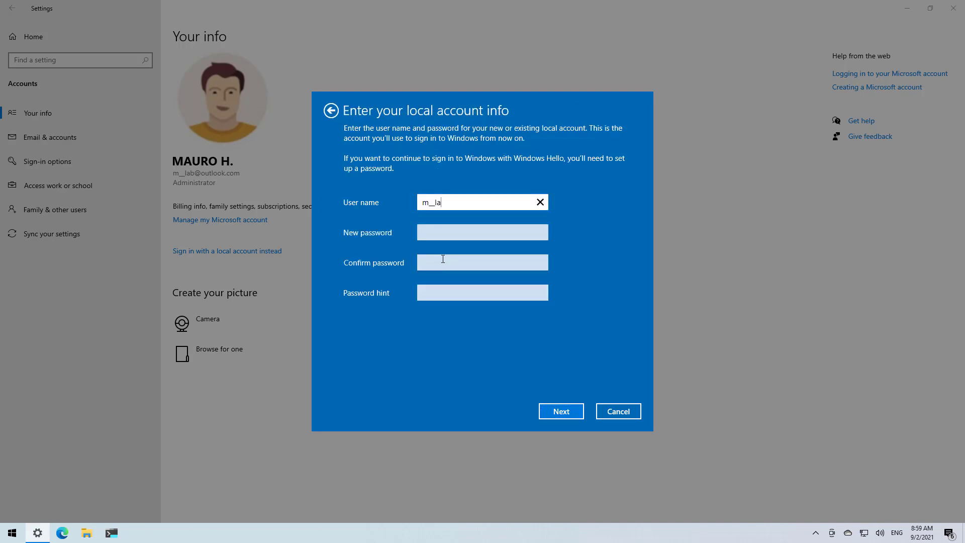
Step: Enter local user name 'netadmin' with blank password fields, then sign out and finish
double_click(421, 202)
text(net)
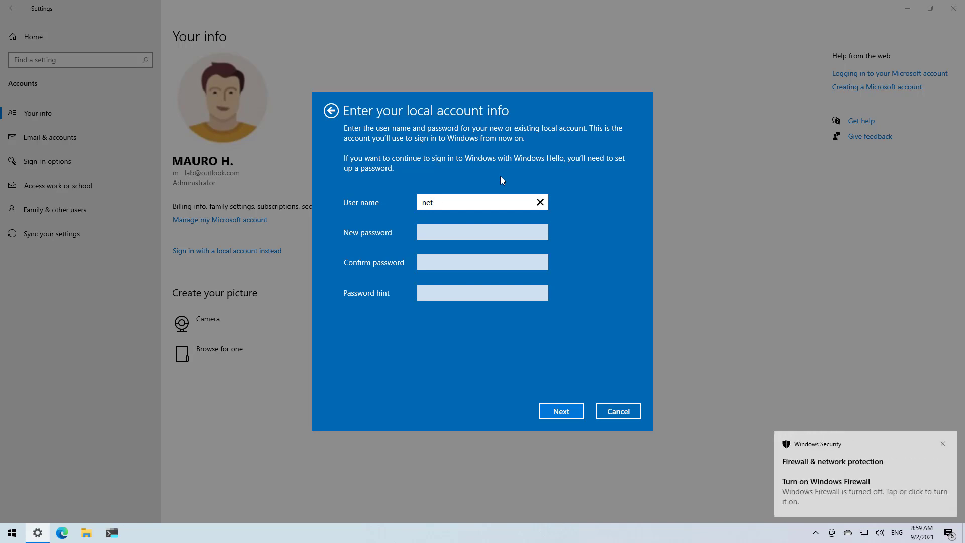
text(admin)
click(477, 236)
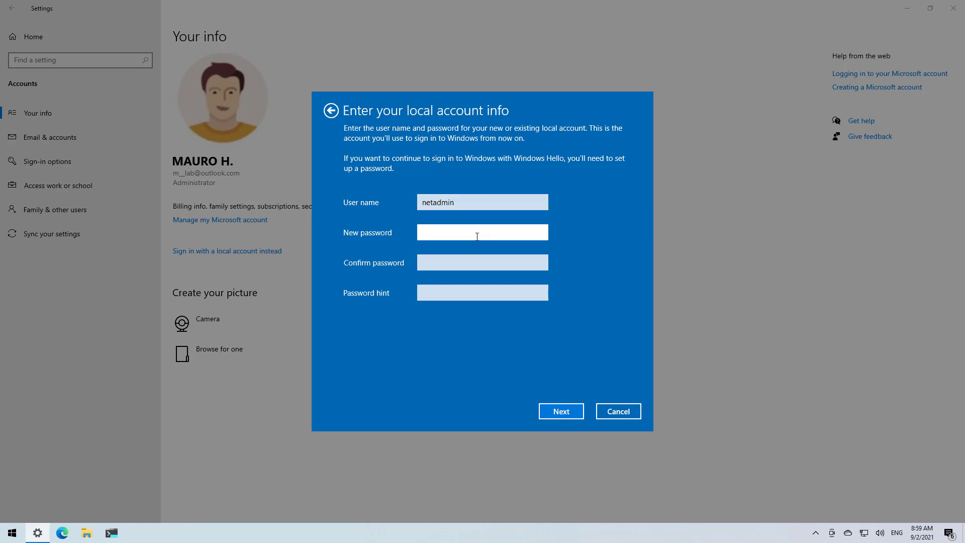
click(456, 263)
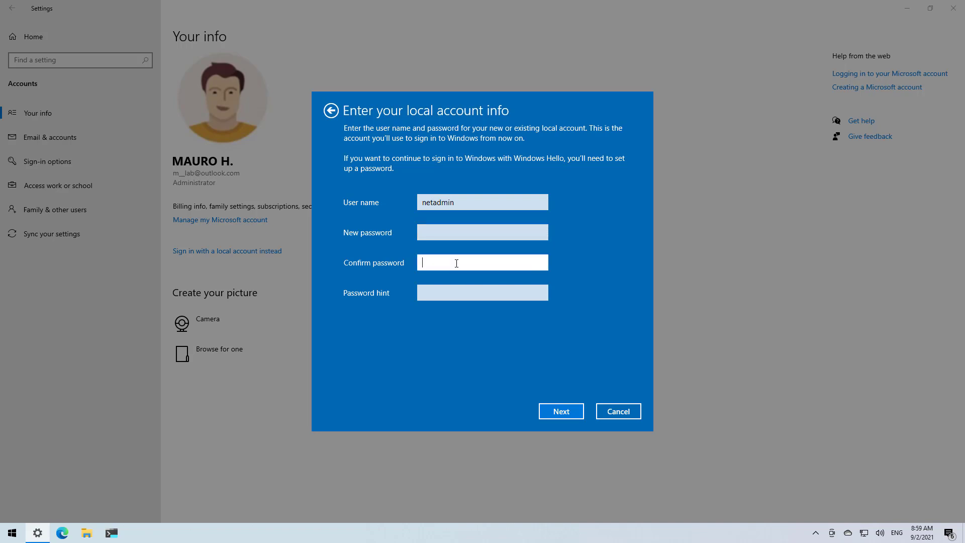
click(550, 411)
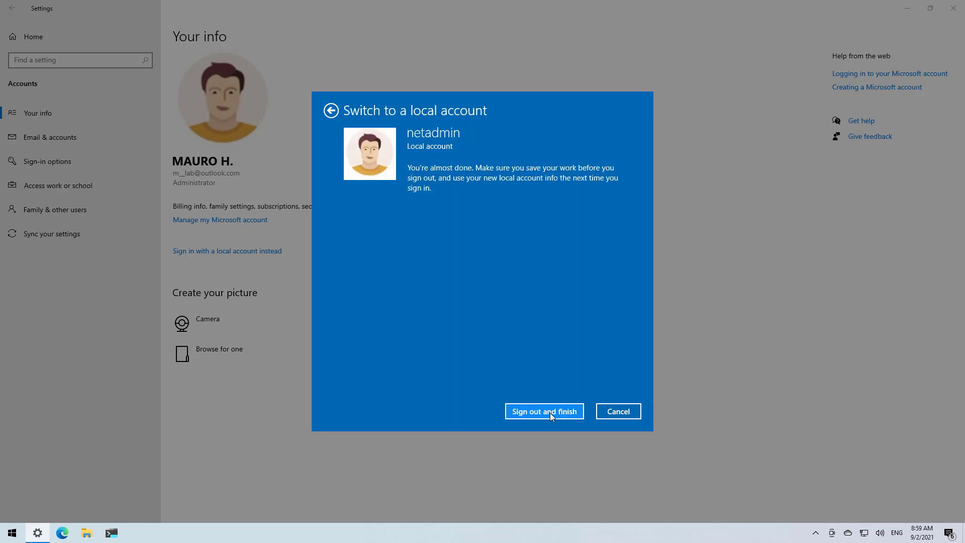
click(549, 412)
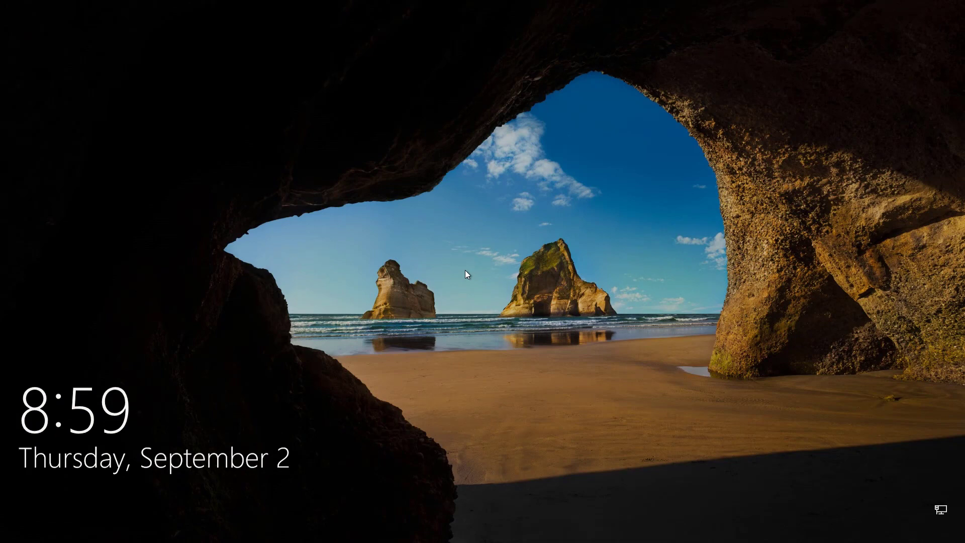
Step: Sign in as netadmin from the lock screen and open Settings via a 'setting' search
click(465, 270)
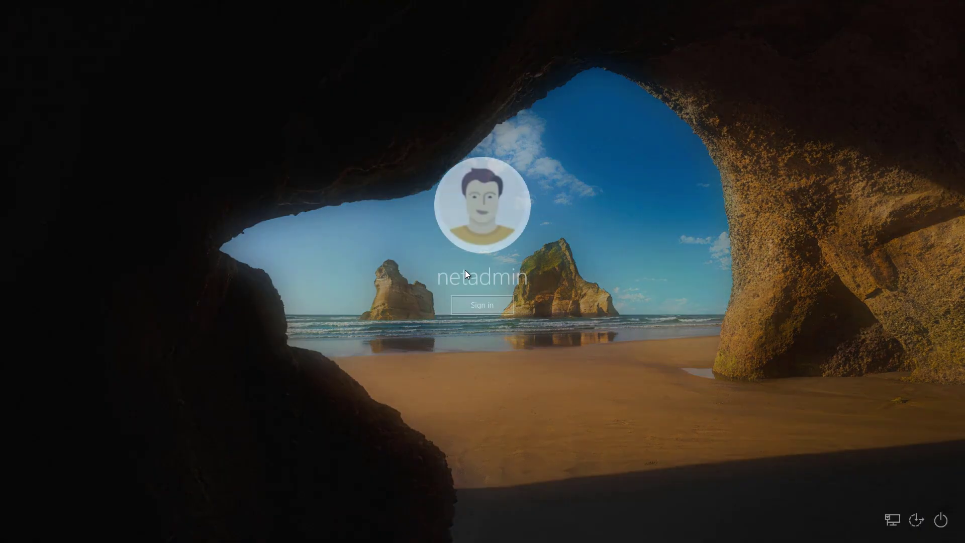
click(478, 306)
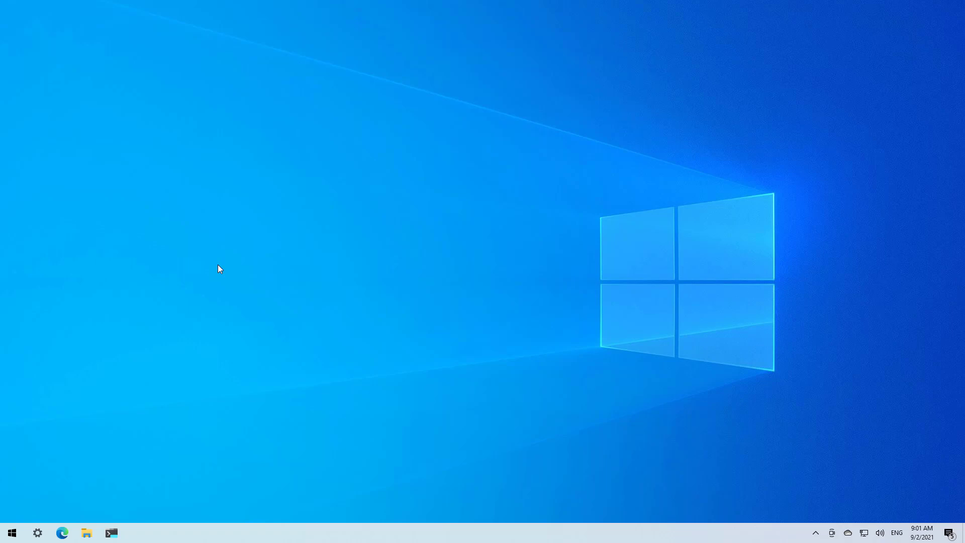
key(super)
text(setting)
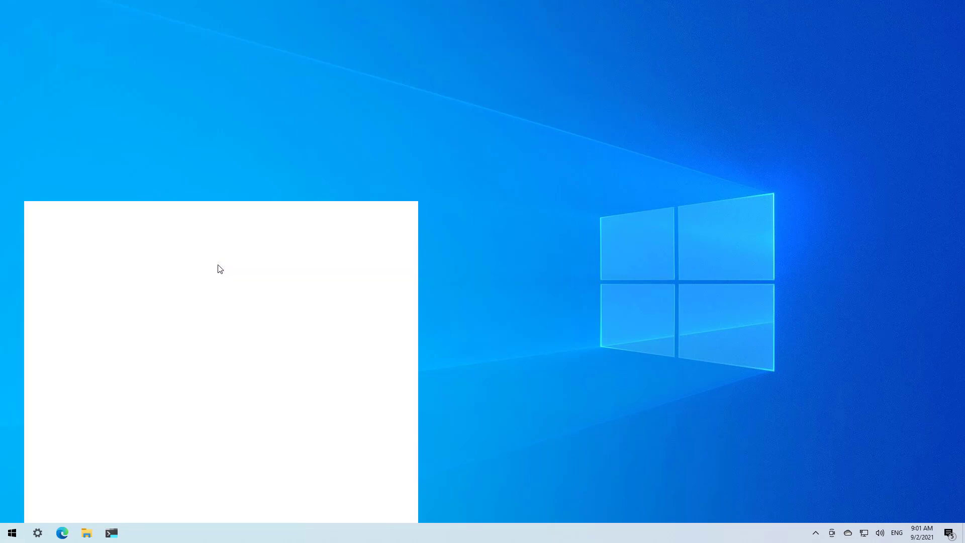
click(161, 267)
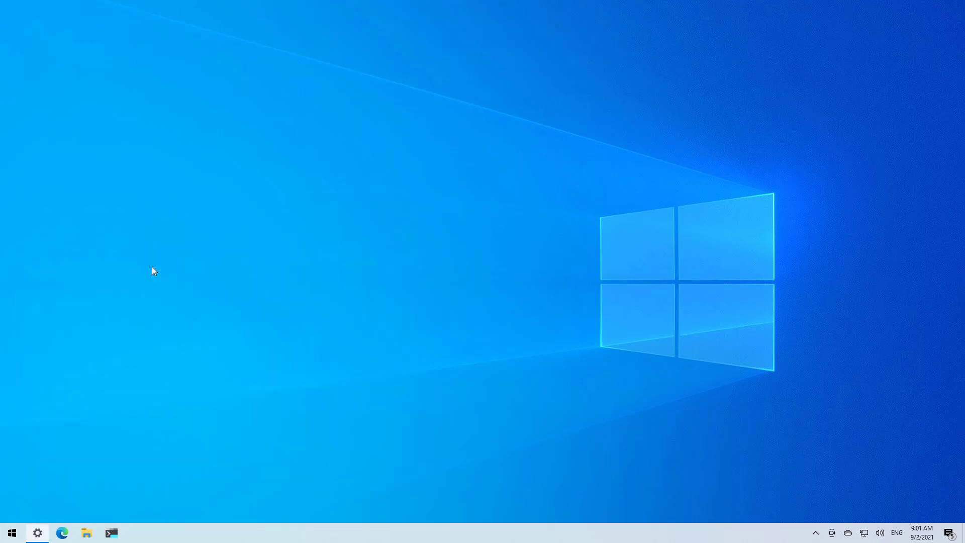
Step: Go to Accounts > Sign-in options > Password and start changing the password
click(334, 228)
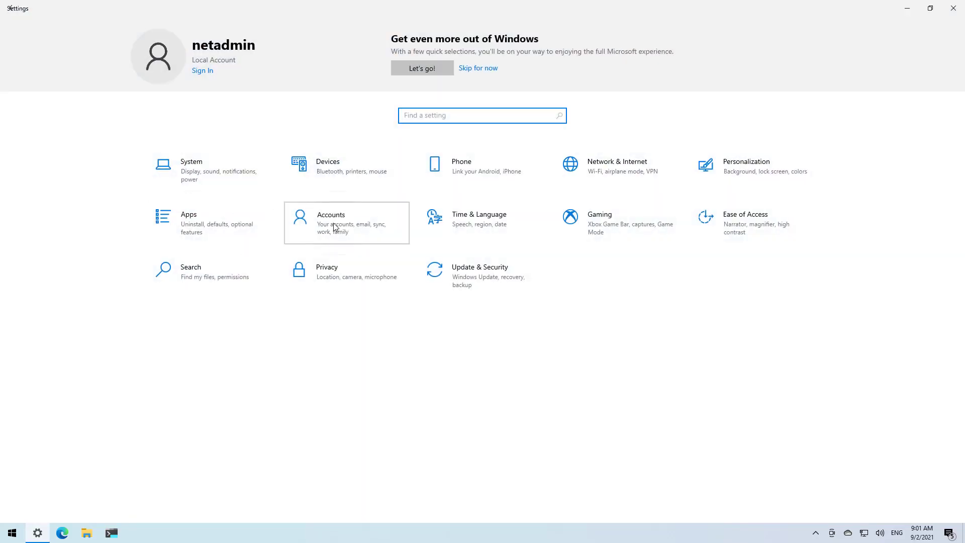
click(73, 161)
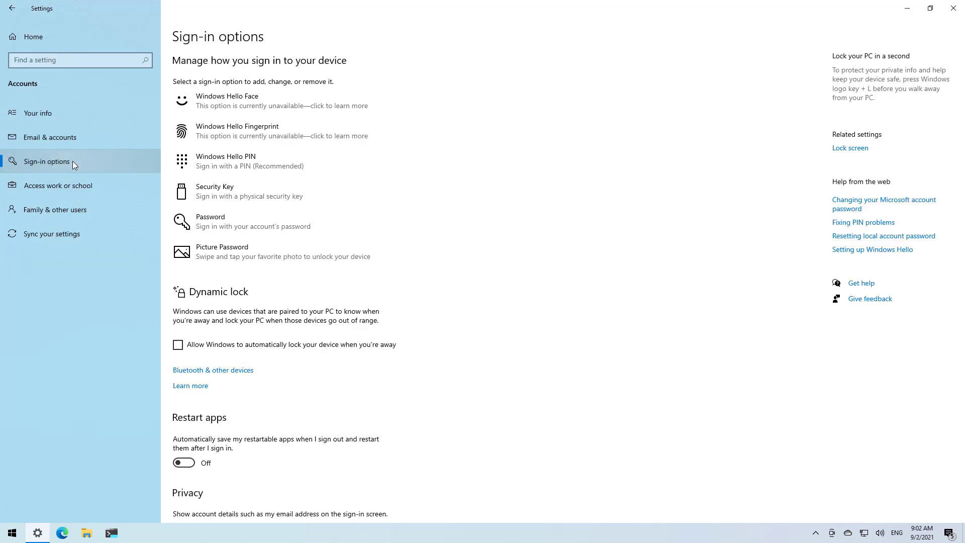
click(254, 221)
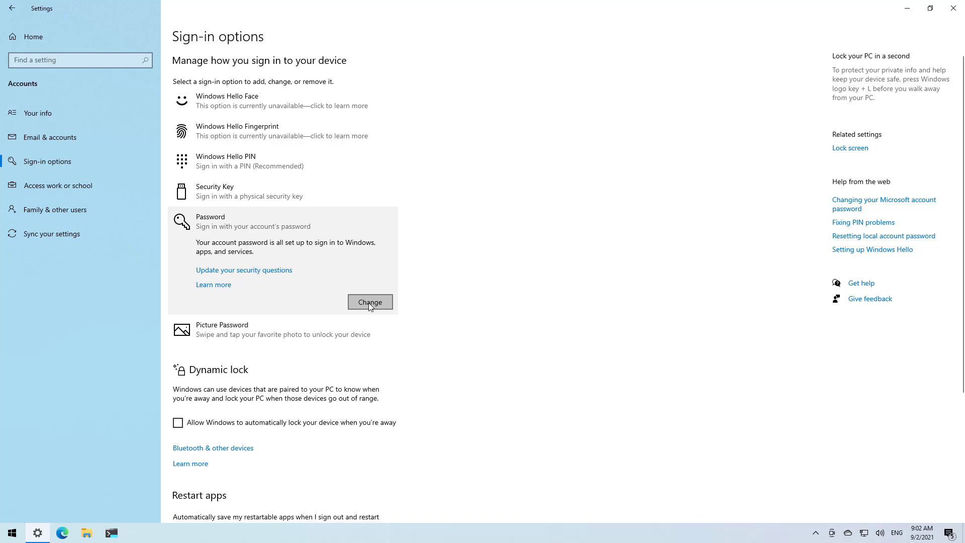
click(369, 303)
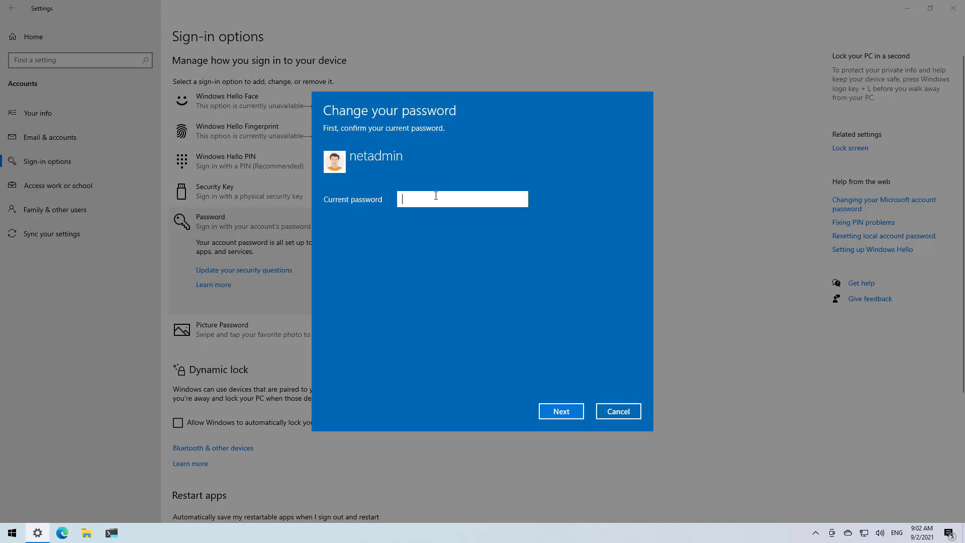
Step: Enter the current password, leave both new password fields empty, finish, and close Settings
text(********)
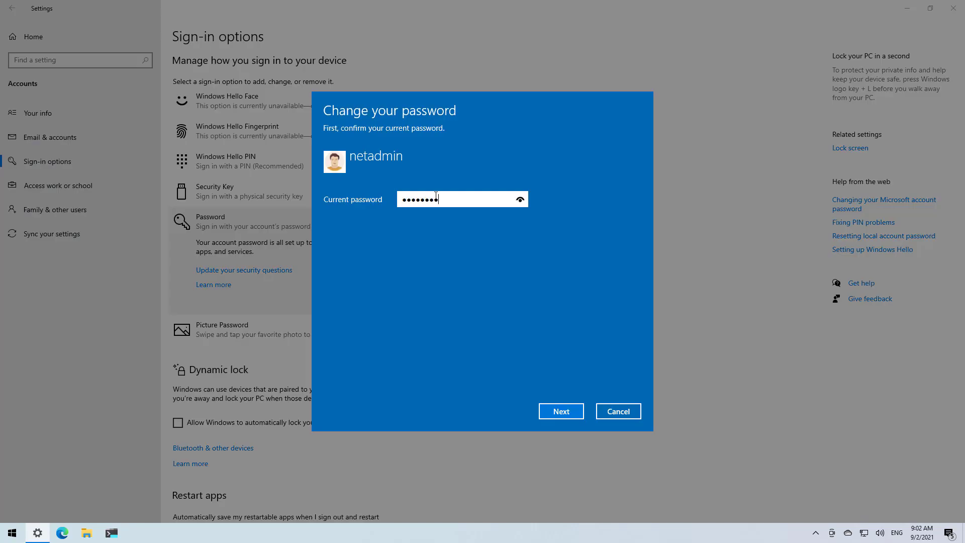
key(Return)
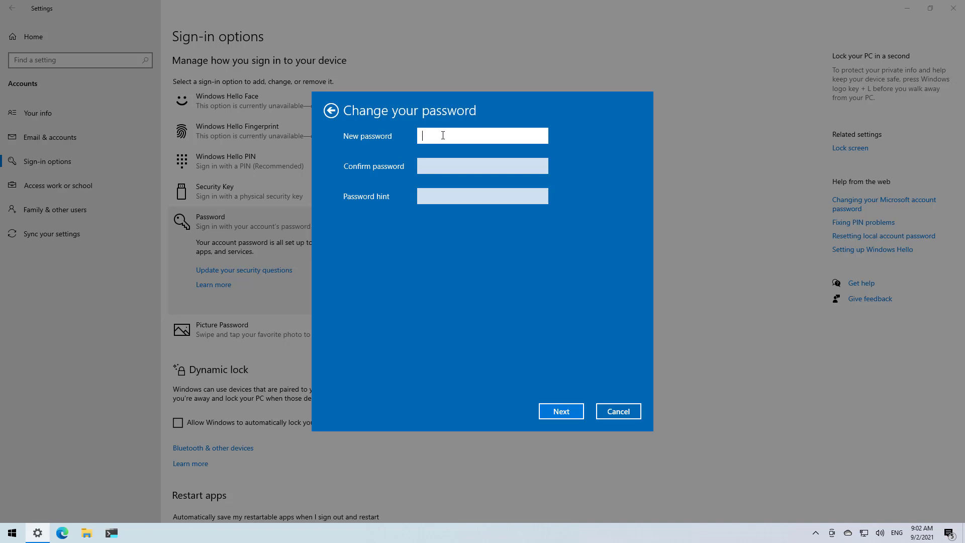
click(437, 167)
click(435, 195)
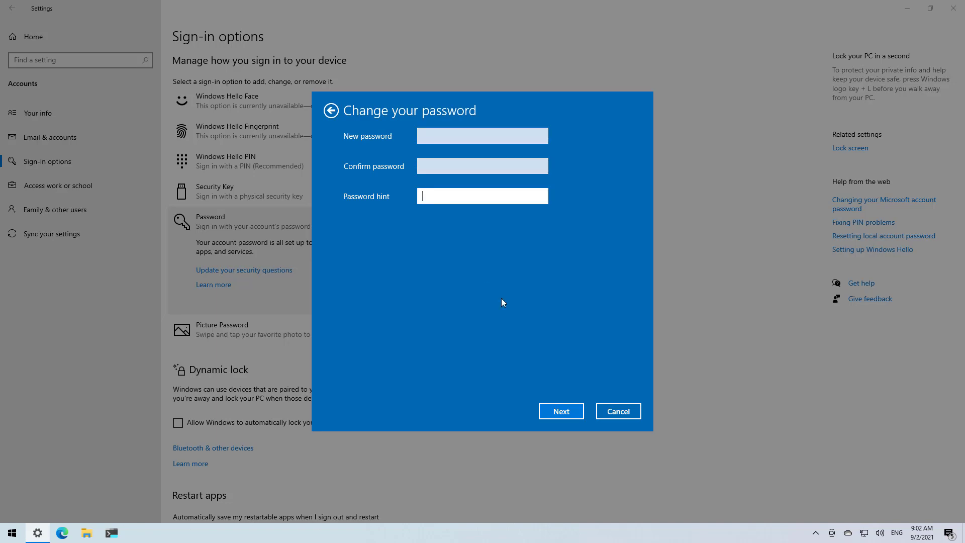
click(568, 415)
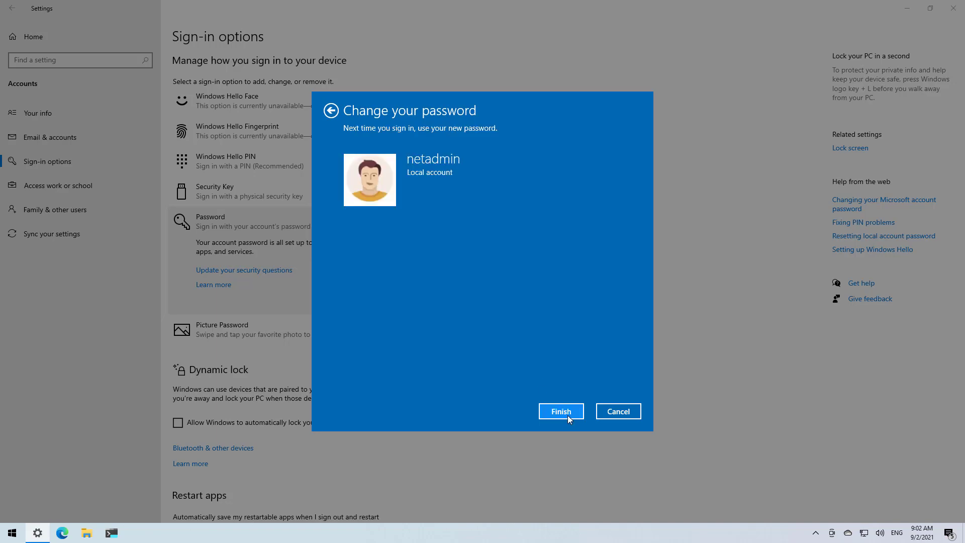
click(567, 414)
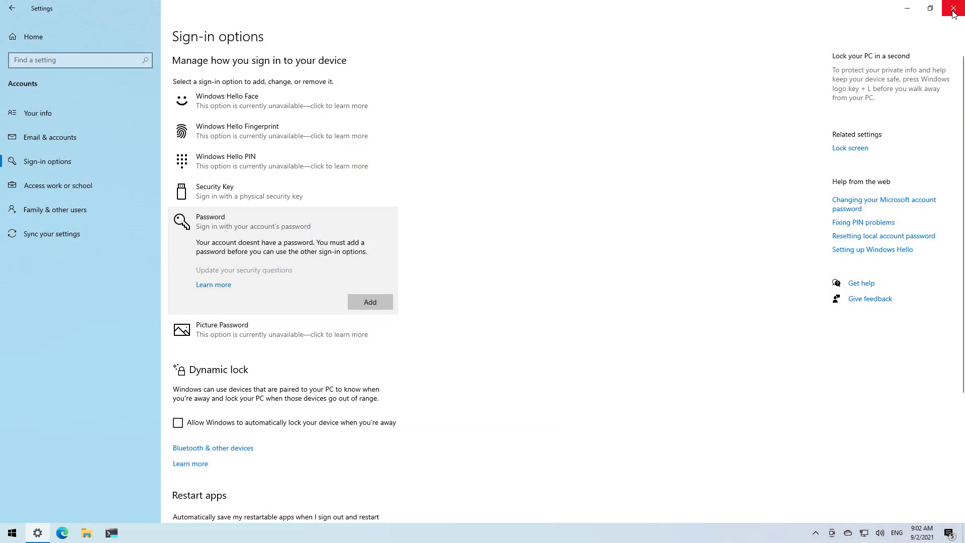
click(953, 8)
Step: Sign out of netadmin and sign back in without entering a password
click(12, 532)
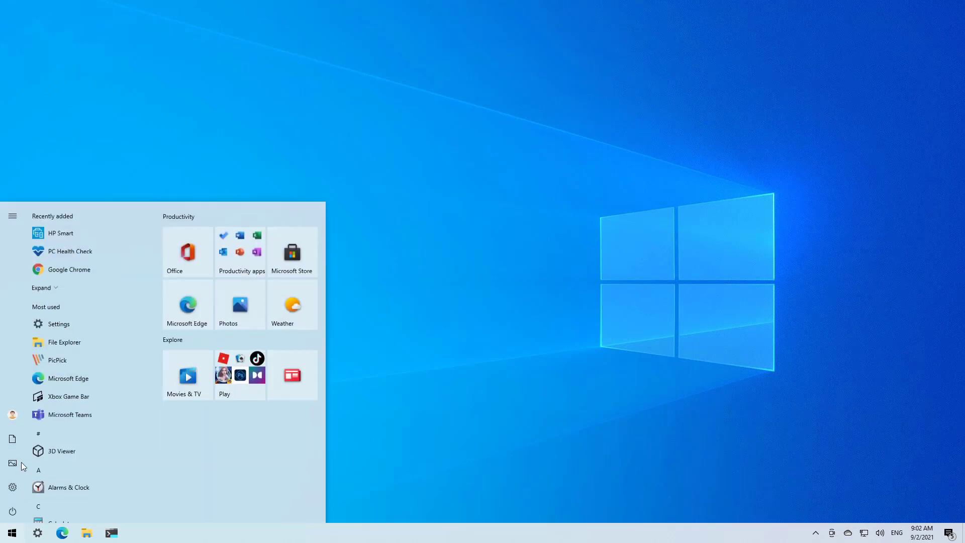
click(35, 419)
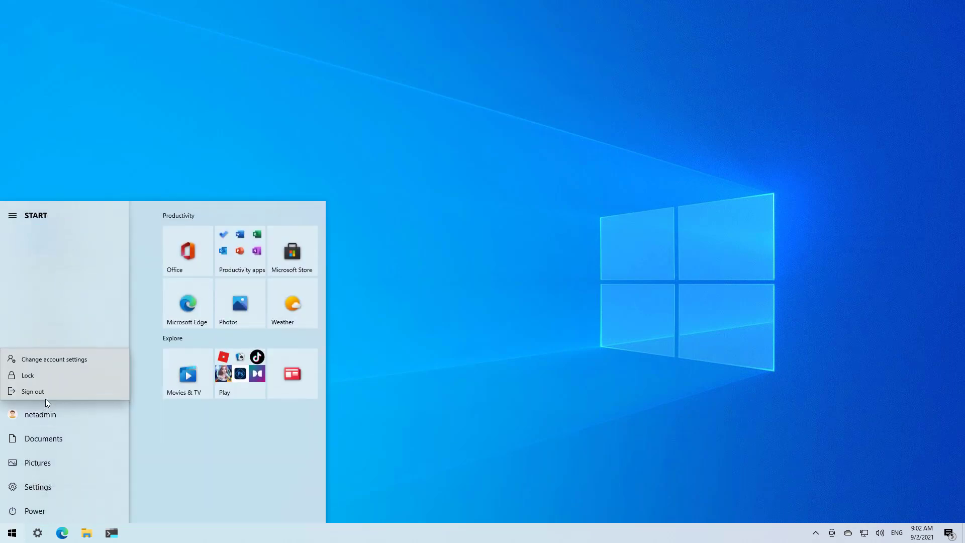
click(47, 386)
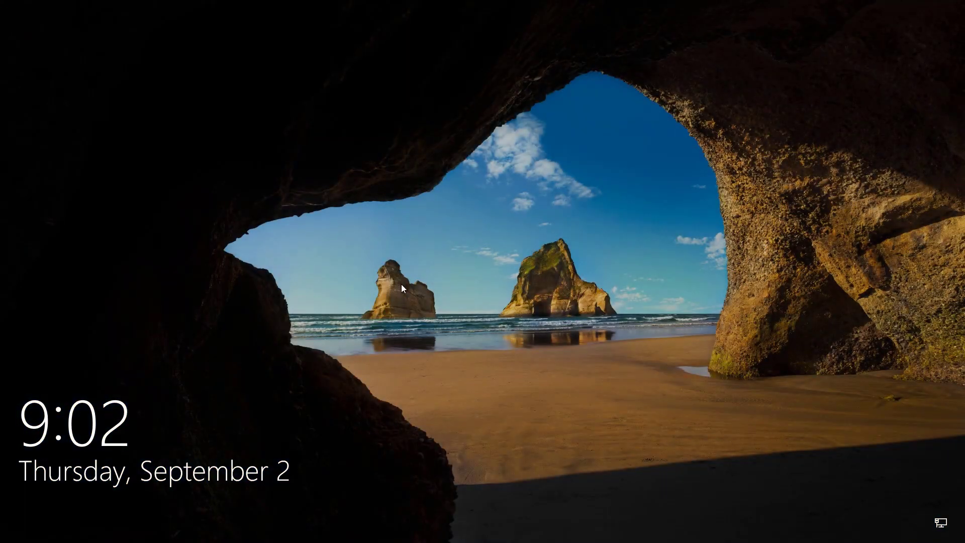
click(401, 284)
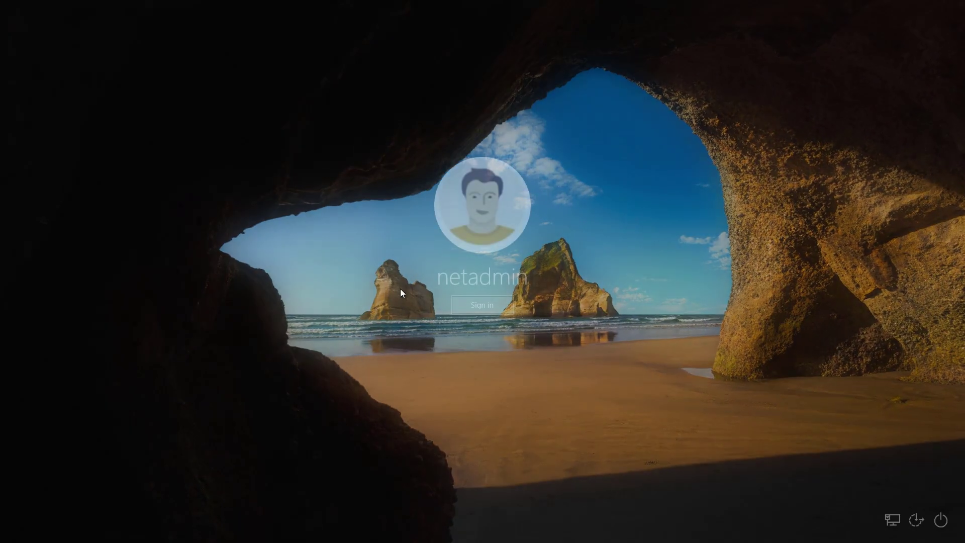
click(490, 304)
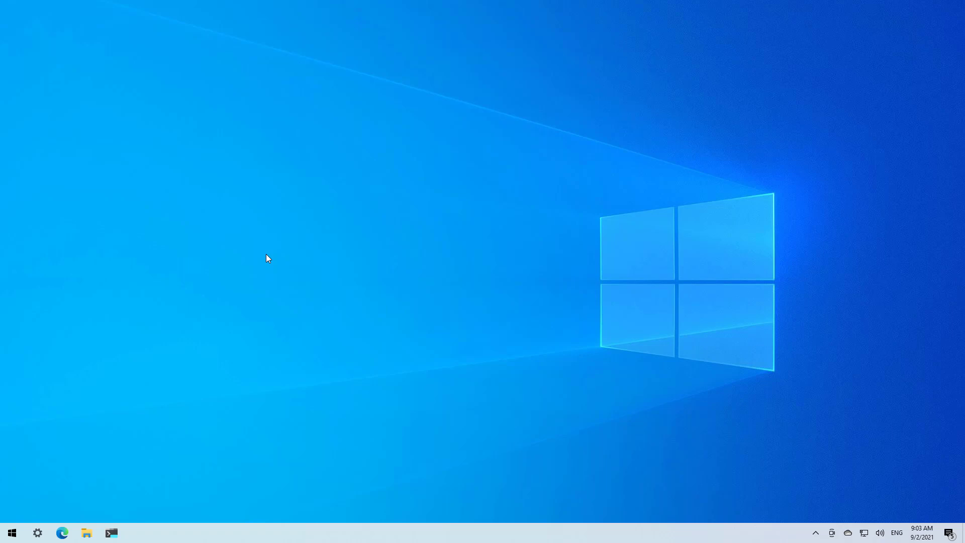
Step: Launch Windows Terminal Preview as administrator
key(super)
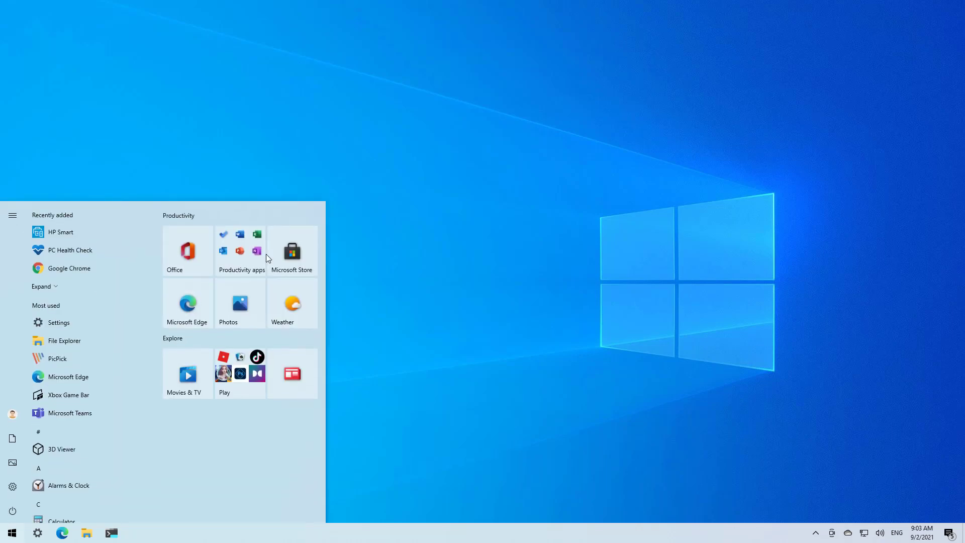
text(ter)
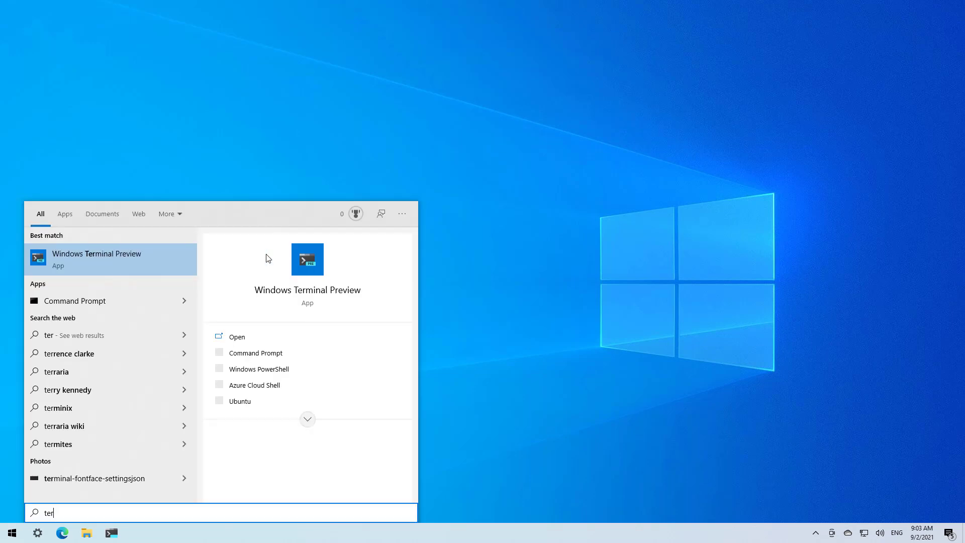
right_click(132, 264)
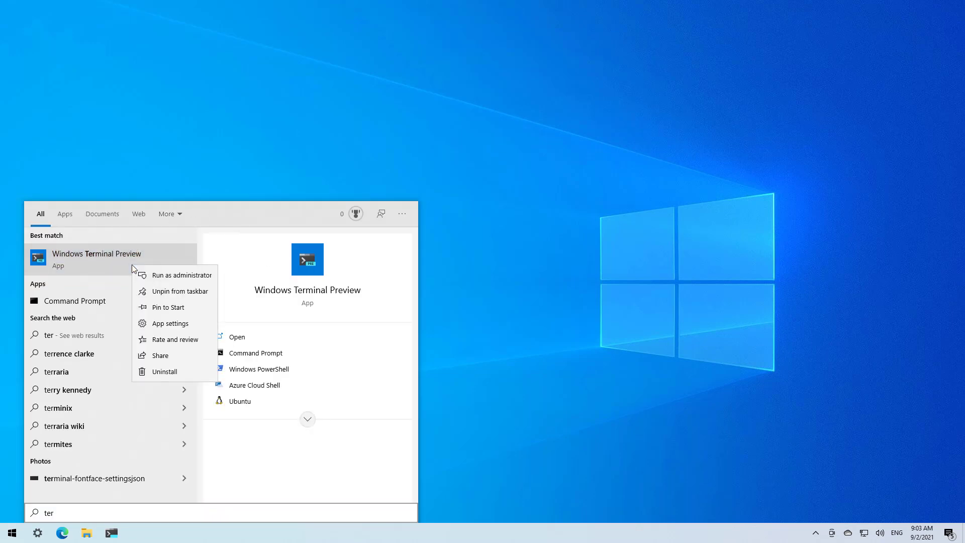
click(182, 277)
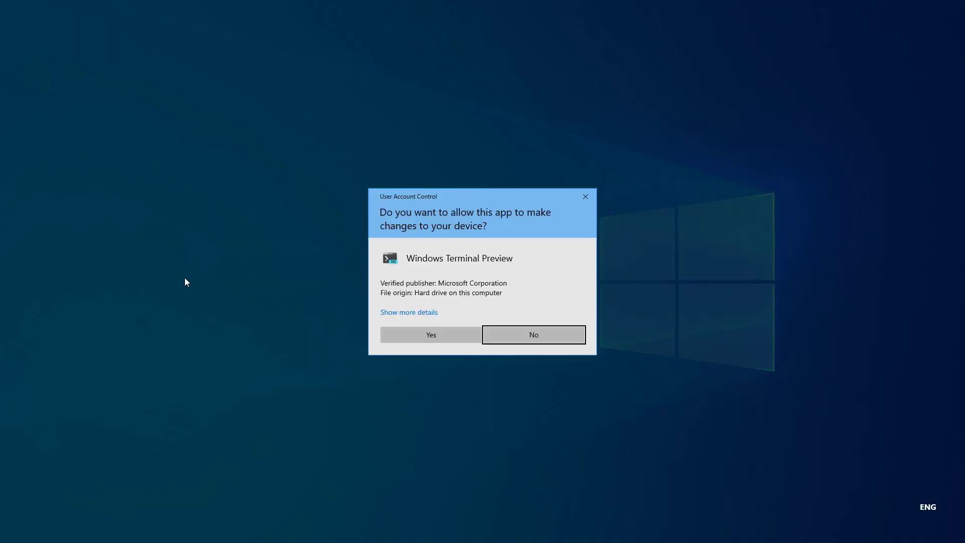
click(409, 335)
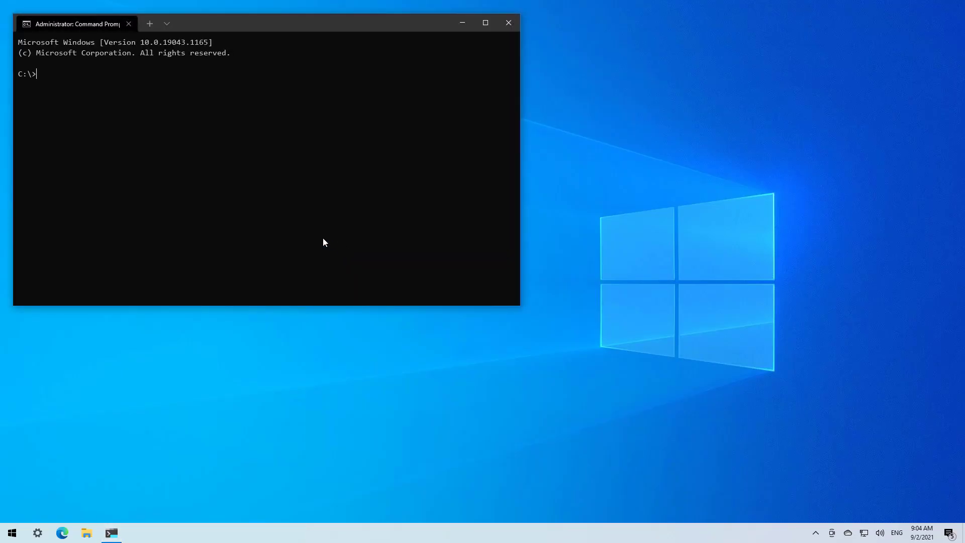
Step: List user accounts with net user, then set a blank password via 'net user netadmin *'
text(net user)
key(Return)
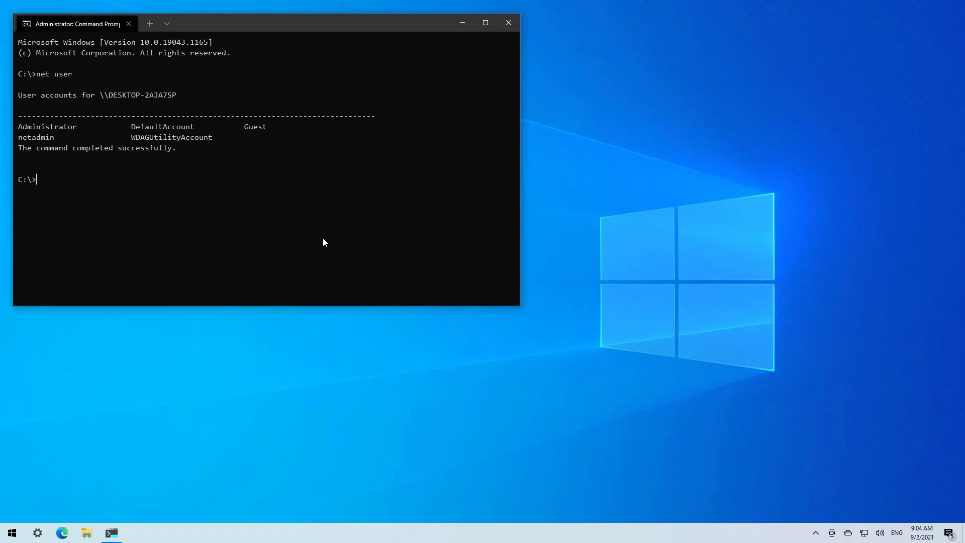
text(net user netadmin *)
key(Return)
key(Return)
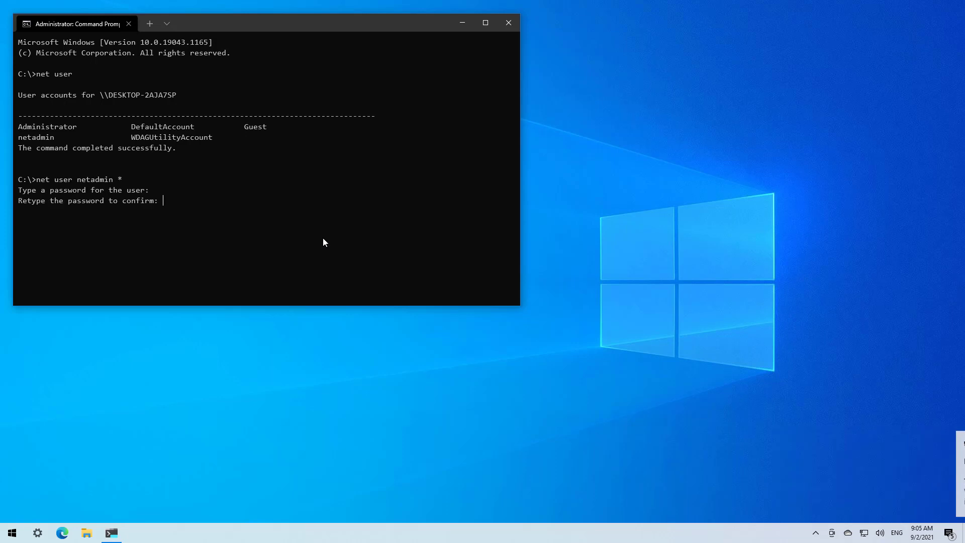
key(Return)
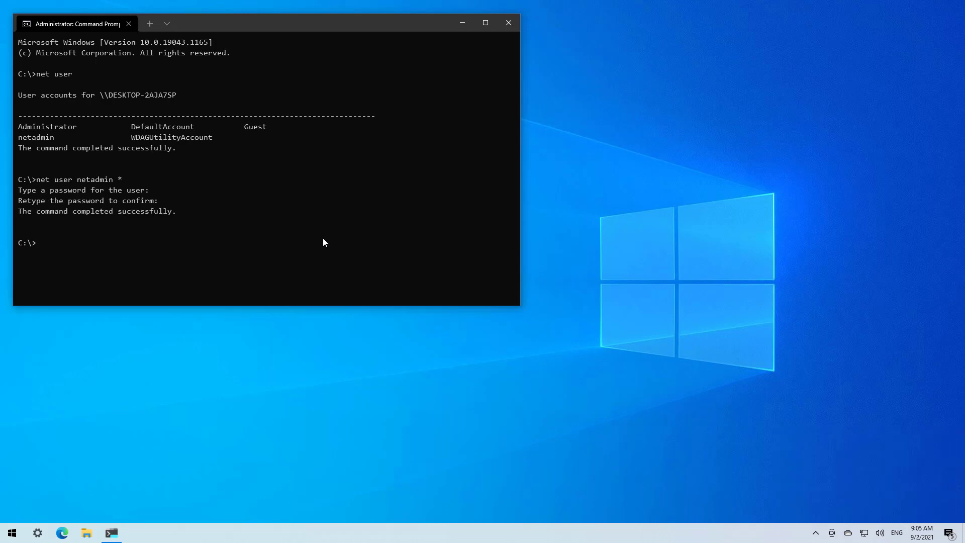